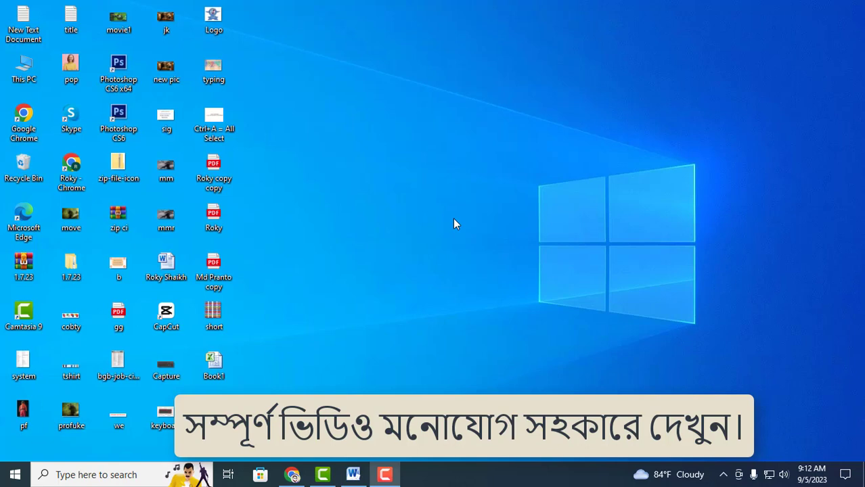
- Switch to the open Word document, bring up the emoji picker, browse its heart symbols and close it
{"action": "left_click", "coordinate": [354, 474]}
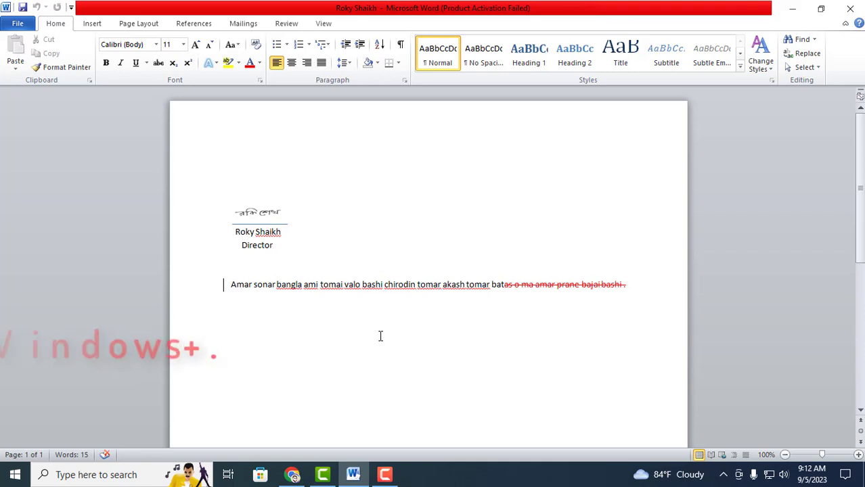
{"action": "key", "text": "super+period"}
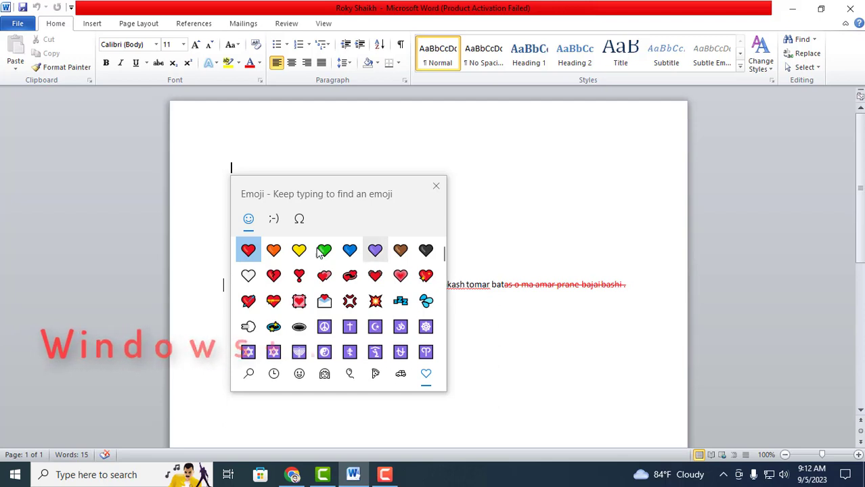
{"action": "key", "text": "Right"}
{"action": "key", "text": "Right"}
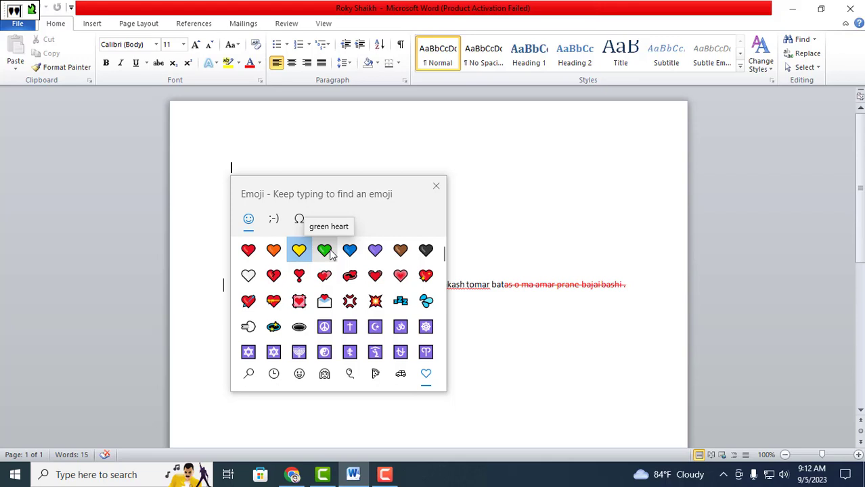
{"action": "left_click", "coordinate": [436, 187]}
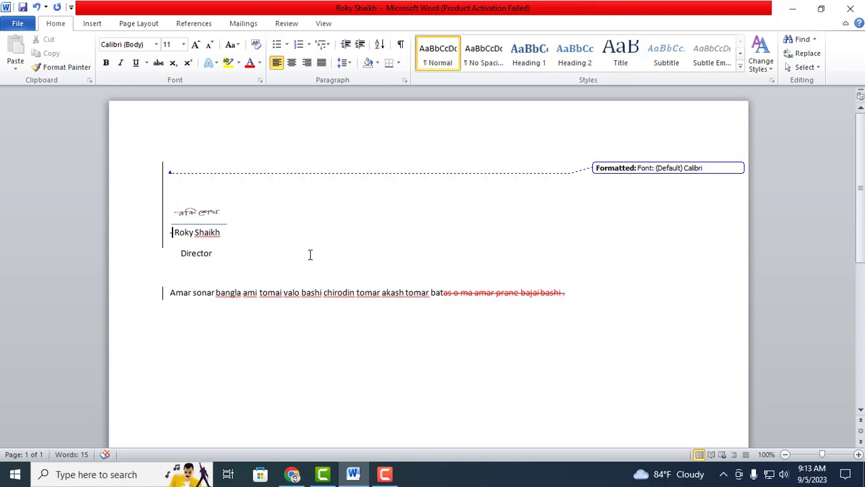
- Open the Windows search pane and dismiss it without searching for anything
{"action": "key", "text": "super+s"}
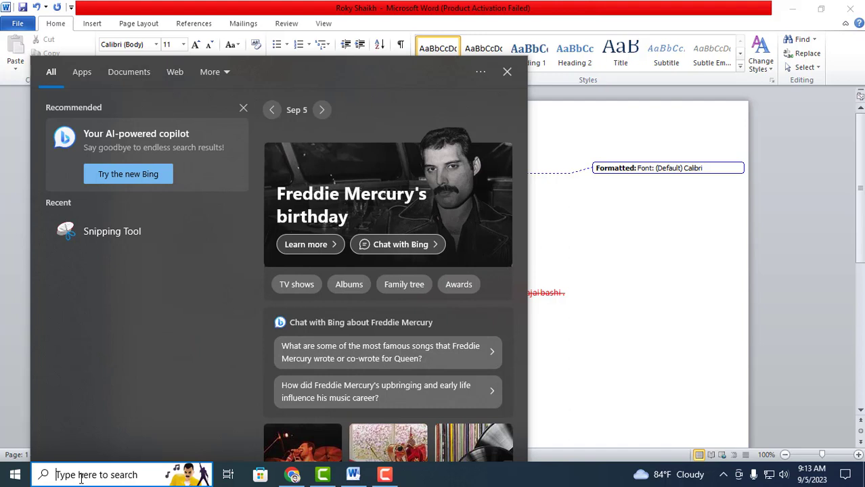
{"action": "left_click", "coordinate": [554, 228]}
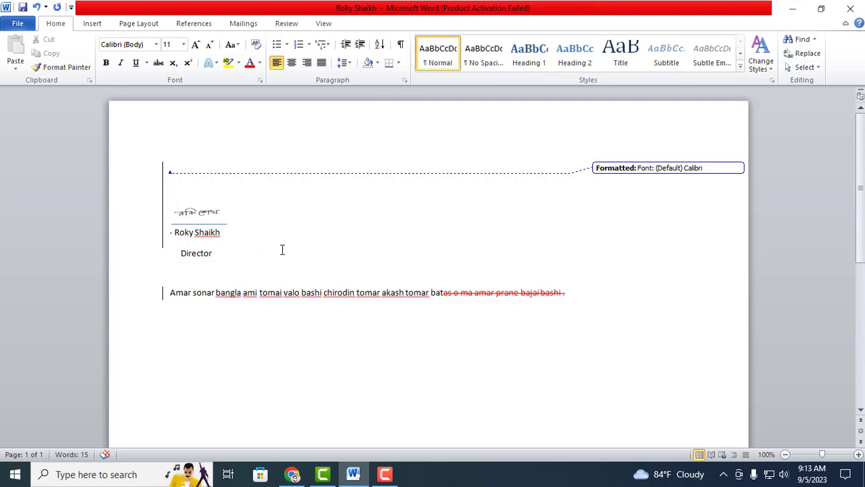
{"action": "key", "text": "super"}
{"action": "key", "text": "super"}
- Show the desktop and refresh it
{"action": "key", "text": "super+d"}
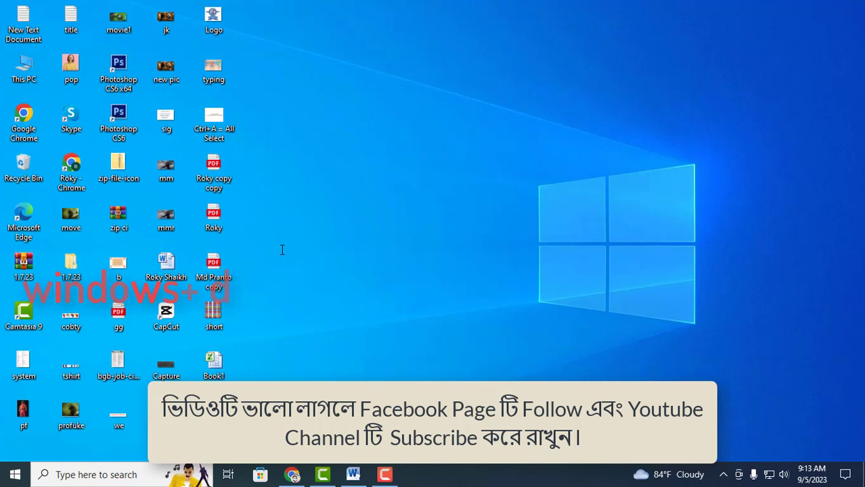
{"action": "right_click", "coordinate": [305, 238]}
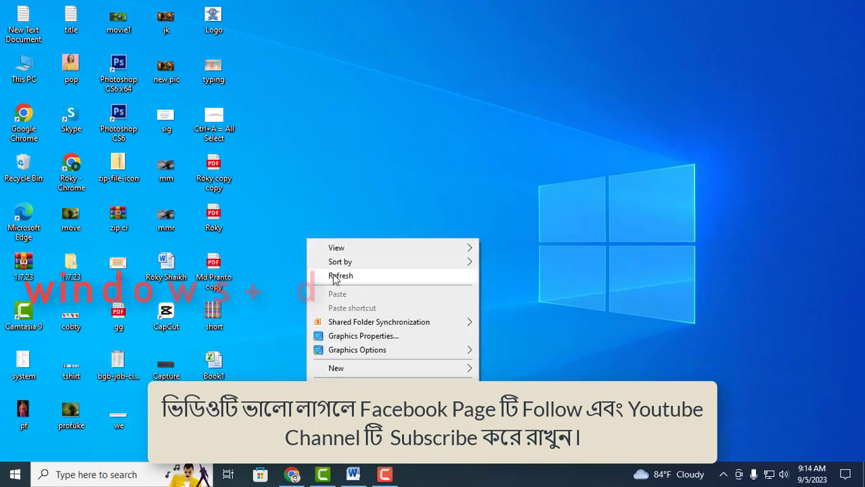
{"action": "left_click", "coordinate": [326, 274]}
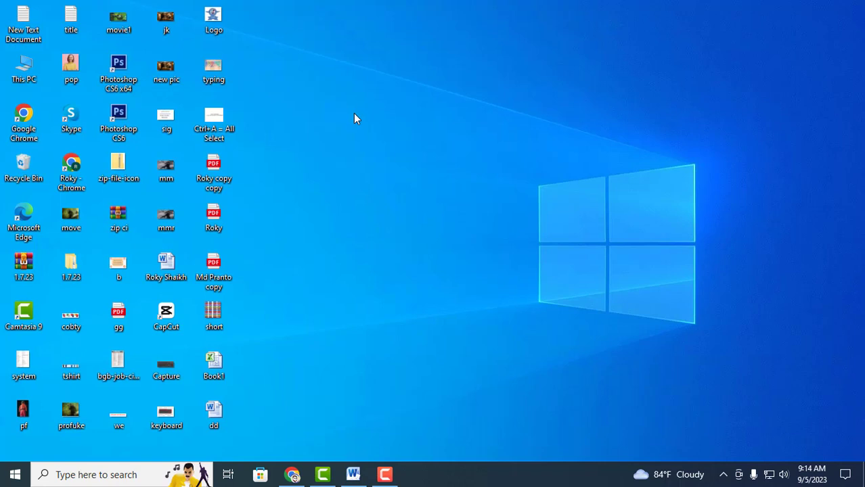
- Open and close a File Explorer window, and refresh the desktop twice
{"action": "key", "text": "super+e"}
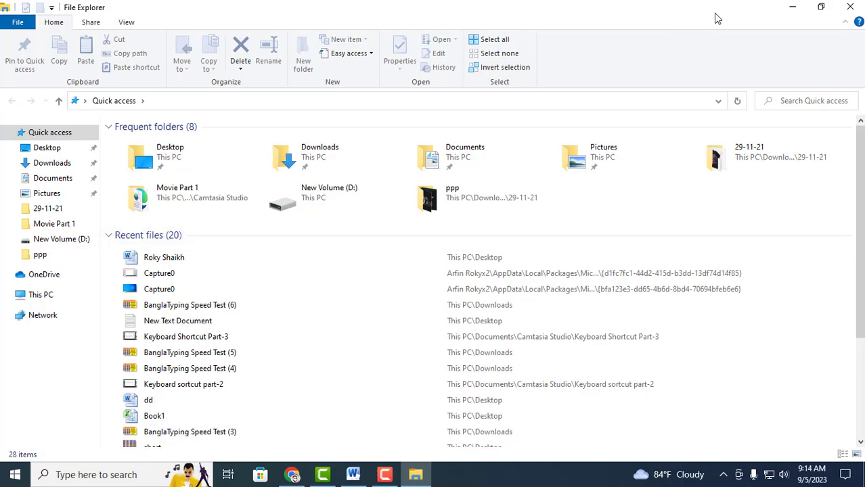
{"action": "left_click", "coordinate": [850, 6]}
{"action": "right_click", "coordinate": [446, 145]}
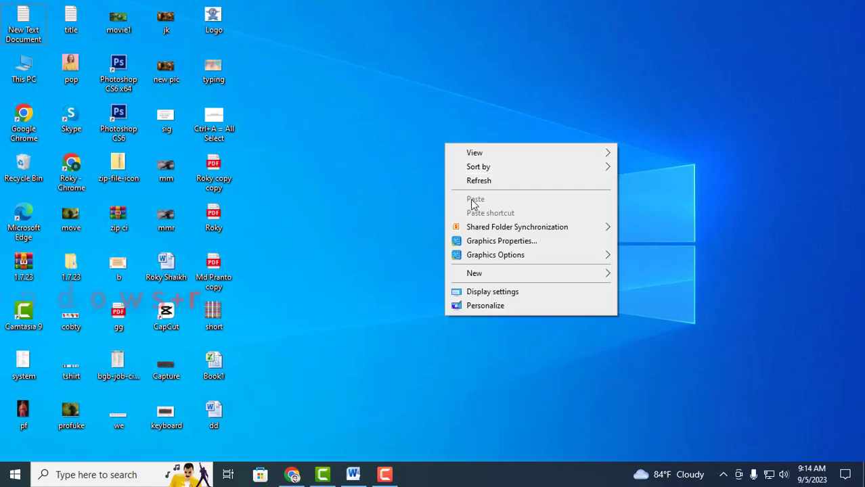
{"action": "left_click", "coordinate": [474, 180]}
{"action": "right_click", "coordinate": [457, 136]}
{"action": "left_click", "coordinate": [489, 173]}
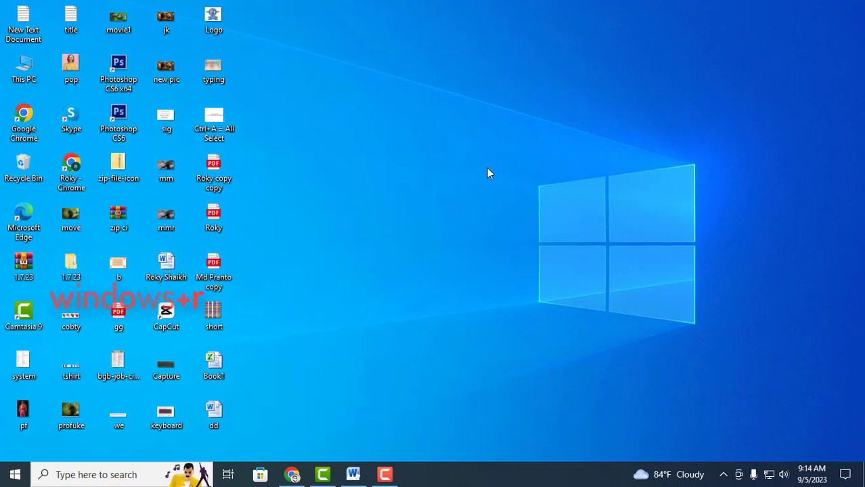
- Run the tree command through the Windows Run dialog
{"action": "key", "text": "super+r"}
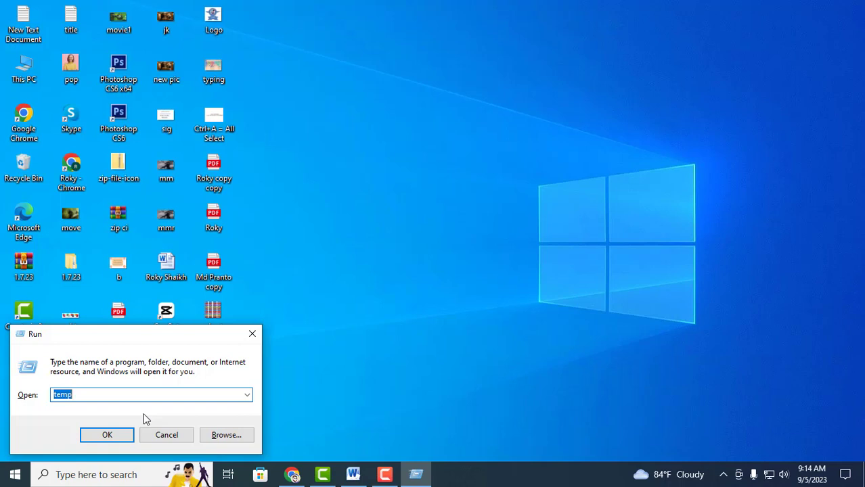
{"action": "type", "text": "tree"}
{"action": "left_click", "coordinate": [108, 437]}
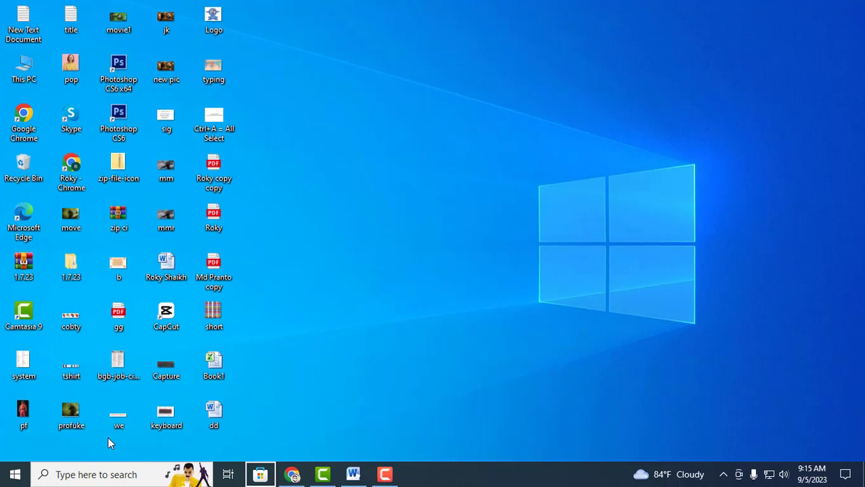
- Open the temporary files folder by running the previously used %temp% command
{"action": "key", "text": "super+r"}
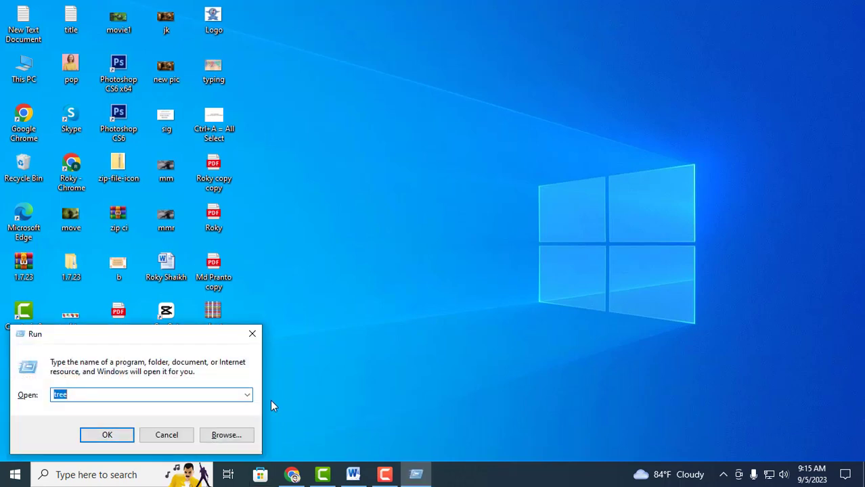
{"action": "left_click", "coordinate": [248, 397]}
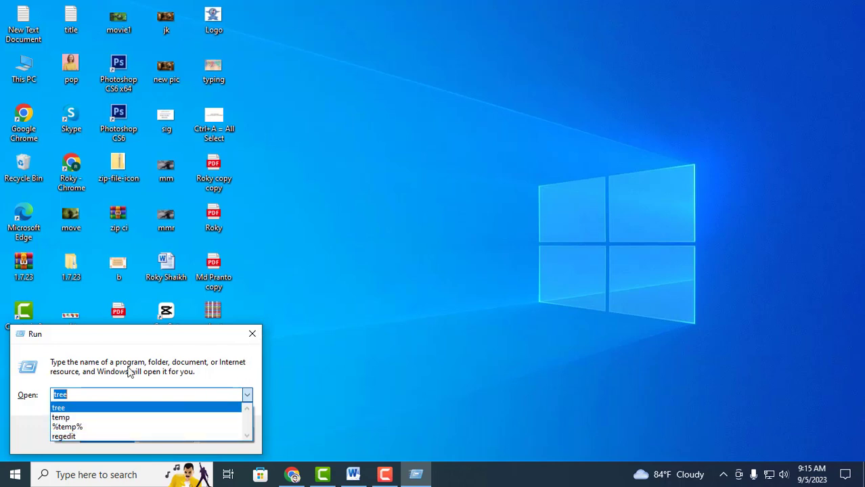
{"action": "left_click", "coordinate": [73, 427]}
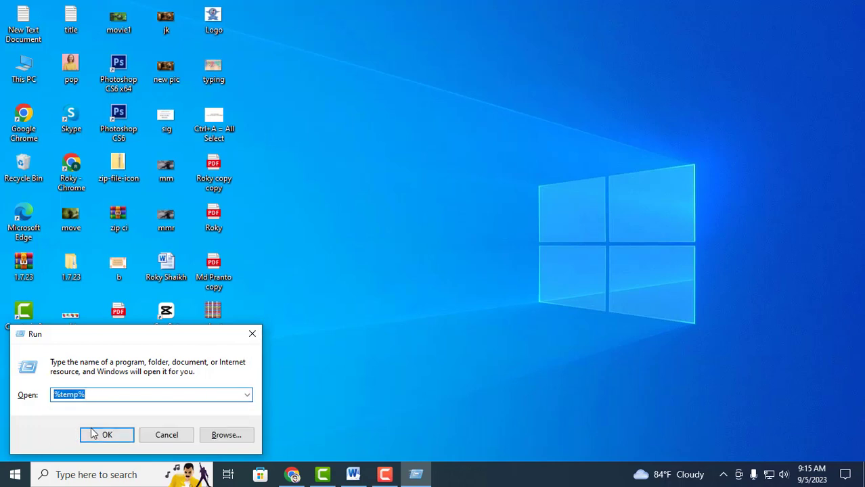
{"action": "left_click", "coordinate": [107, 435]}
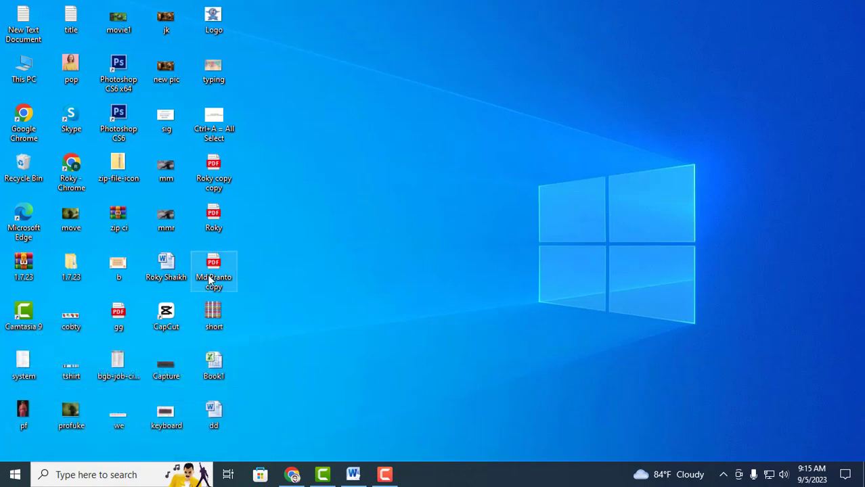
- Delete all items in the Temp folder, skipping every item that is in use by another program
{"action": "scroll", "coordinate": [294, 296], "scroll_direction": "down", "scroll_amount": 20}
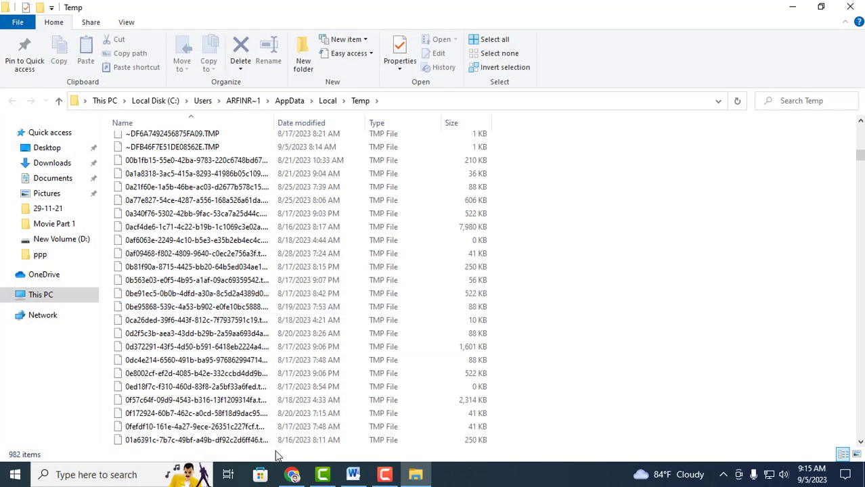
{"action": "key", "text": "ctrl+a"}
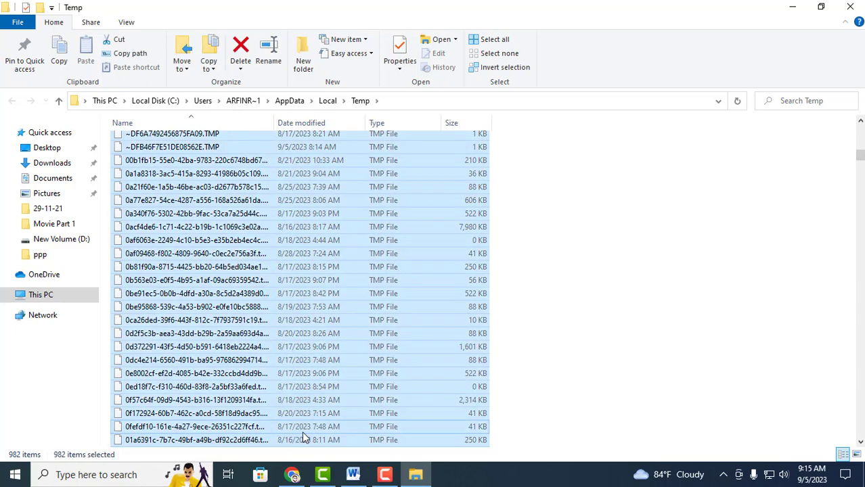
{"action": "key", "text": "Delete"}
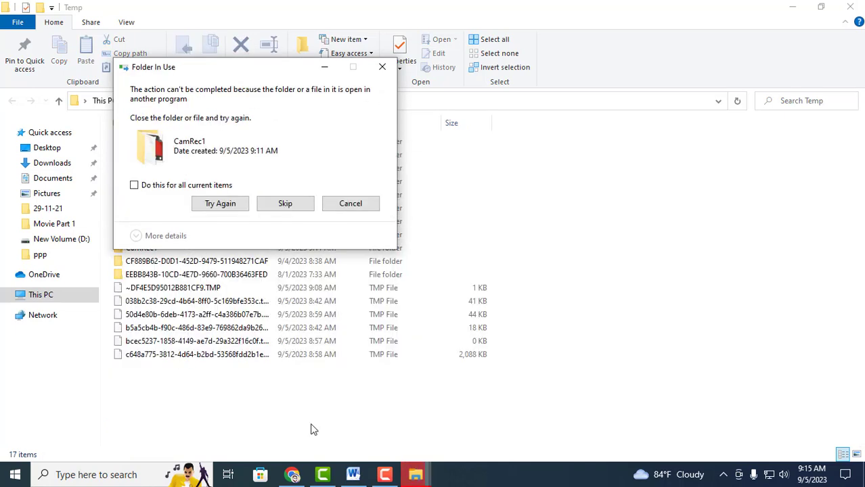
{"action": "left_click", "coordinate": [134, 185]}
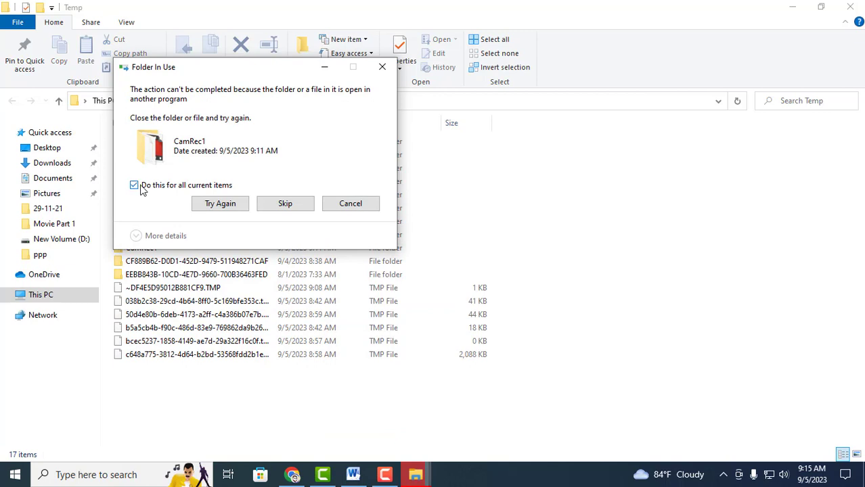
{"action": "left_click", "coordinate": [287, 204]}
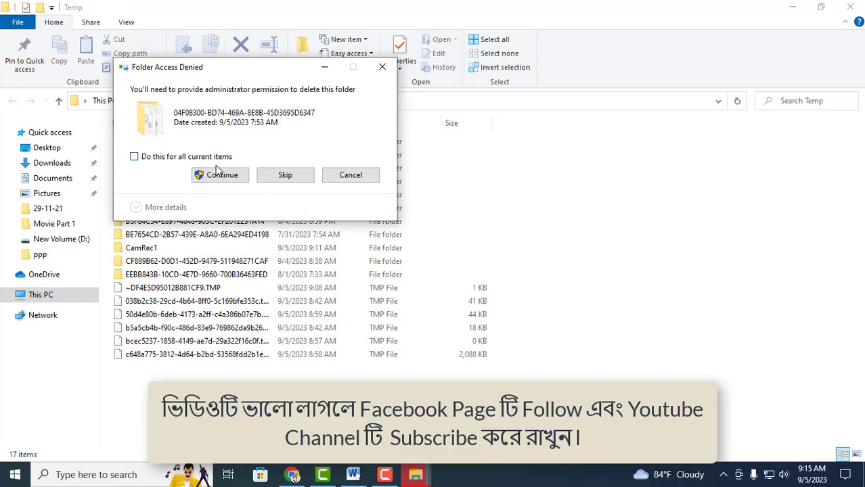
- Continue with administrator permission for the first two protected folders, and skip all the remaining protected items
{"action": "left_click", "coordinate": [220, 176]}
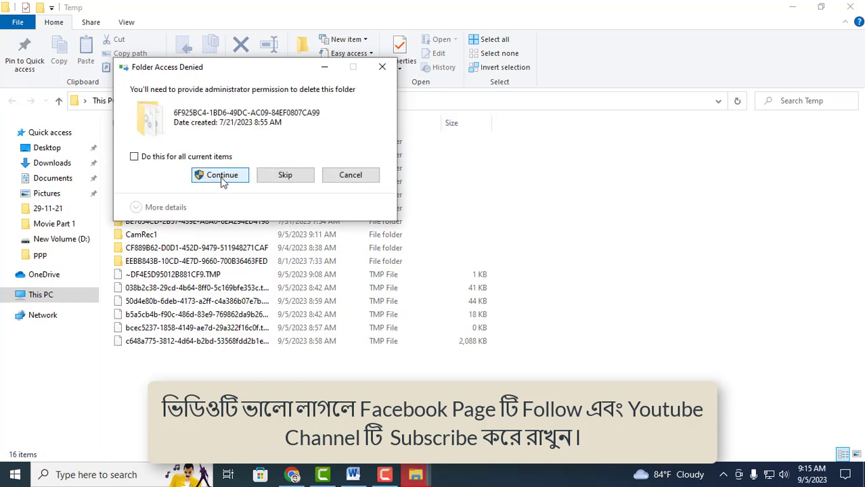
{"action": "left_click", "coordinate": [221, 180]}
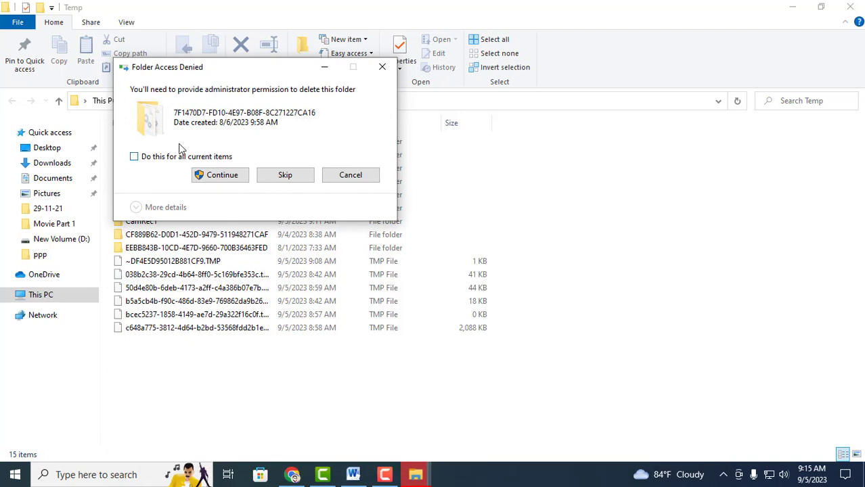
{"action": "left_click", "coordinate": [134, 157]}
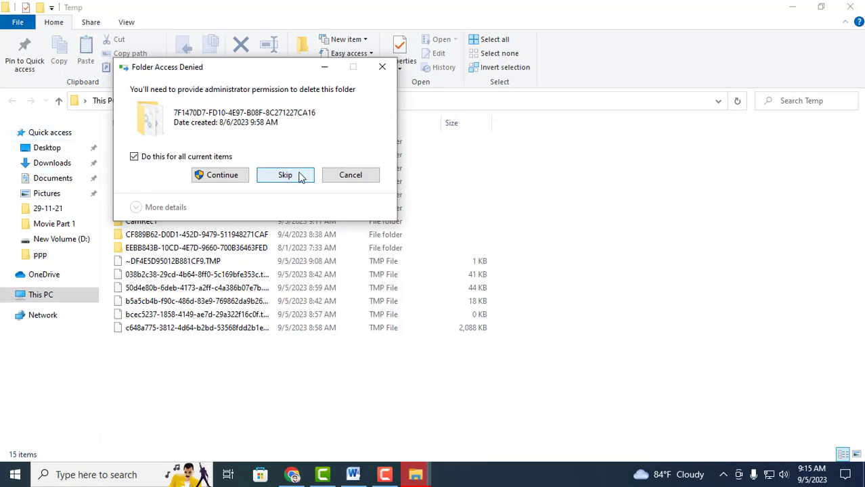
{"action": "left_click", "coordinate": [298, 175]}
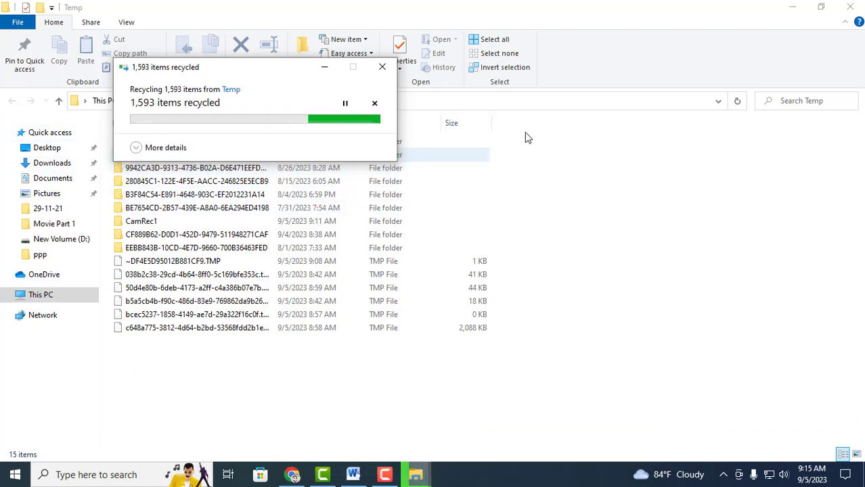
- Cancel the recycling operation and close the Temp folder window
{"action": "left_click", "coordinate": [383, 68]}
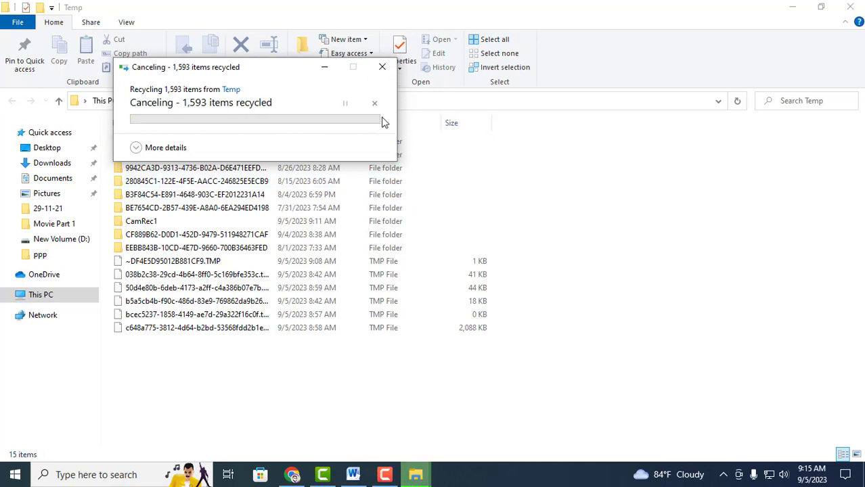
{"action": "left_click", "coordinate": [387, 70]}
{"action": "left_click", "coordinate": [850, 6]}
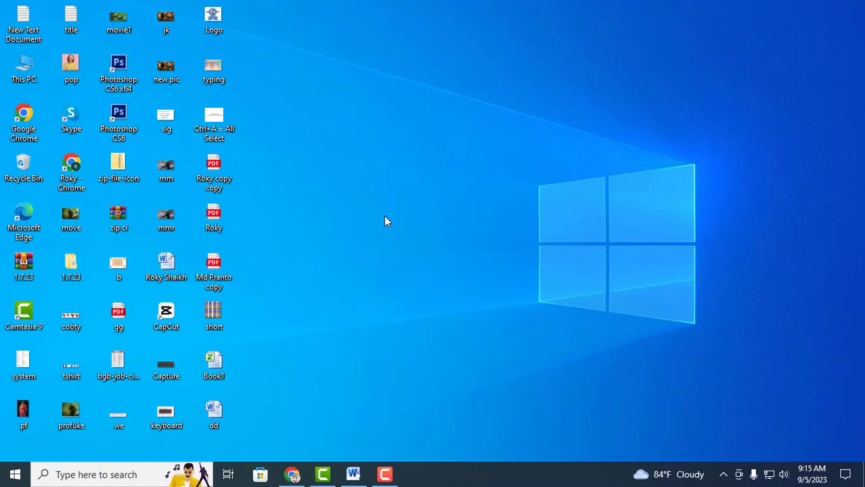
- Open Windows Settings, look at its entry in the Start menu as well, and close the Settings window
{"action": "key", "text": "super+i"}
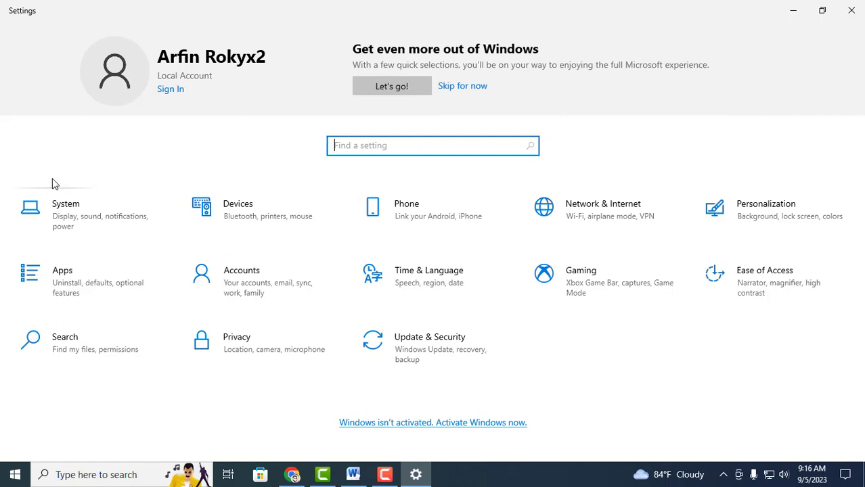
{"action": "left_click", "coordinate": [15, 475]}
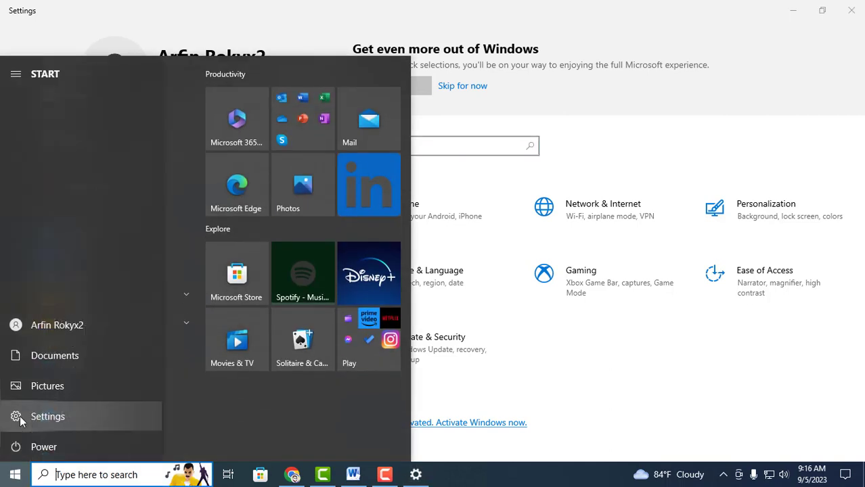
{"action": "left_click", "coordinate": [613, 132]}
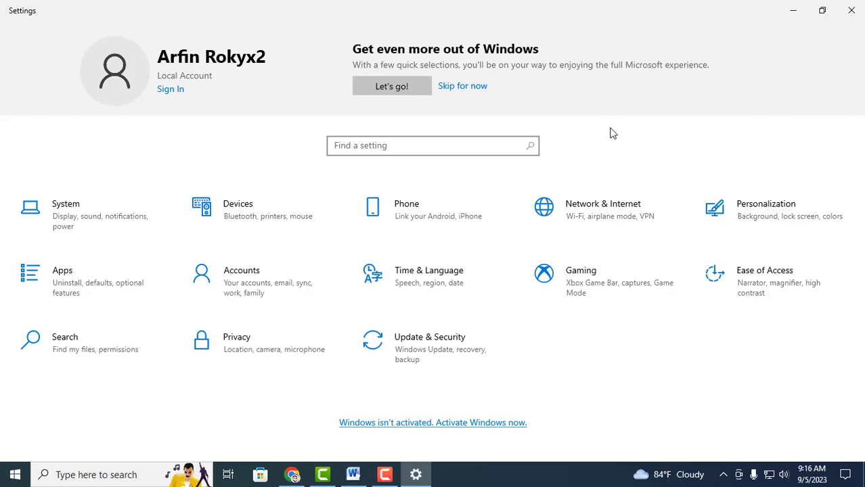
{"action": "left_click", "coordinate": [851, 9]}
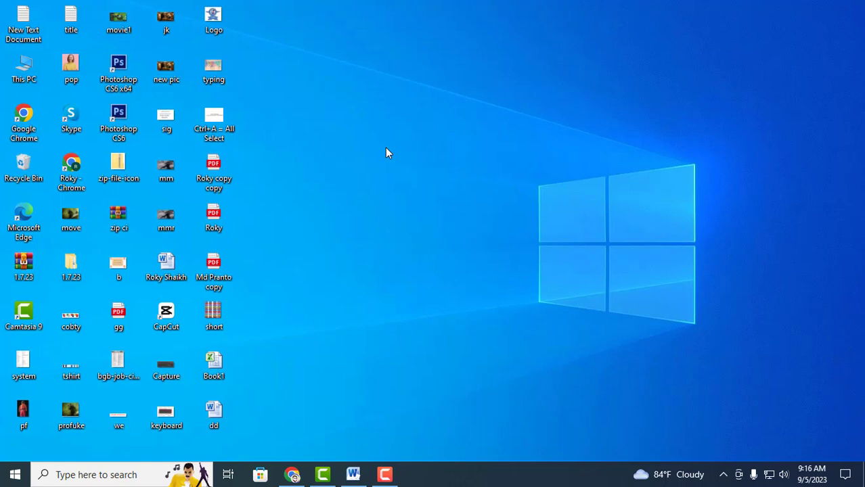
- Open the Ease of Access settings and look through the Display page
{"action": "key", "text": "super+u"}
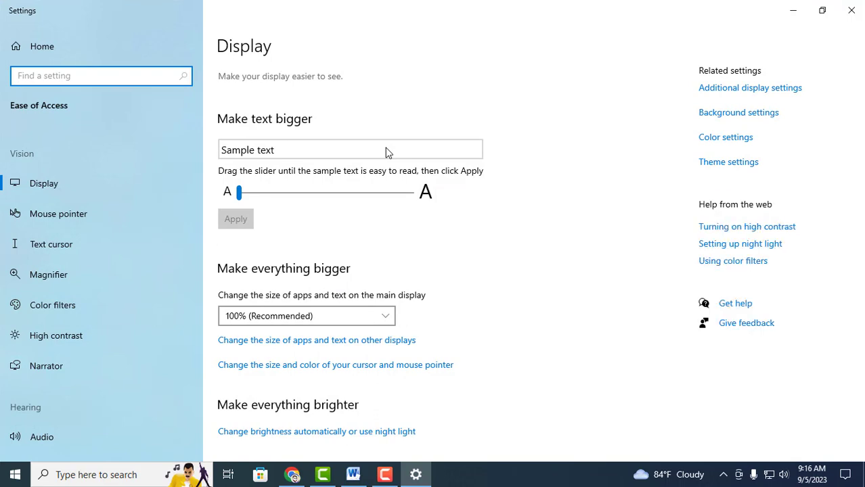
{"action": "scroll", "coordinate": [387, 152], "scroll_direction": "down", "scroll_amount": 3}
{"action": "scroll", "coordinate": [374, 164], "scroll_direction": "up", "scroll_amount": 3}
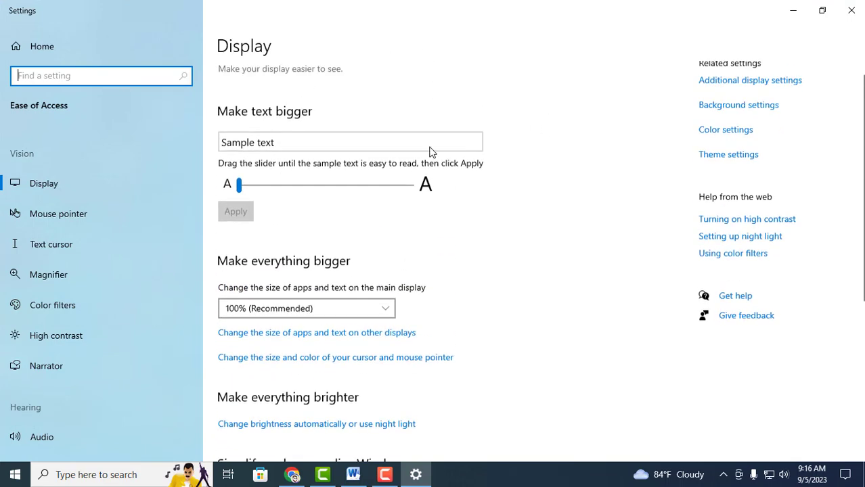
- Minimize the Ease of Access settings window, switch back to it and close it, and refresh the desktop
{"action": "left_click", "coordinate": [793, 10]}
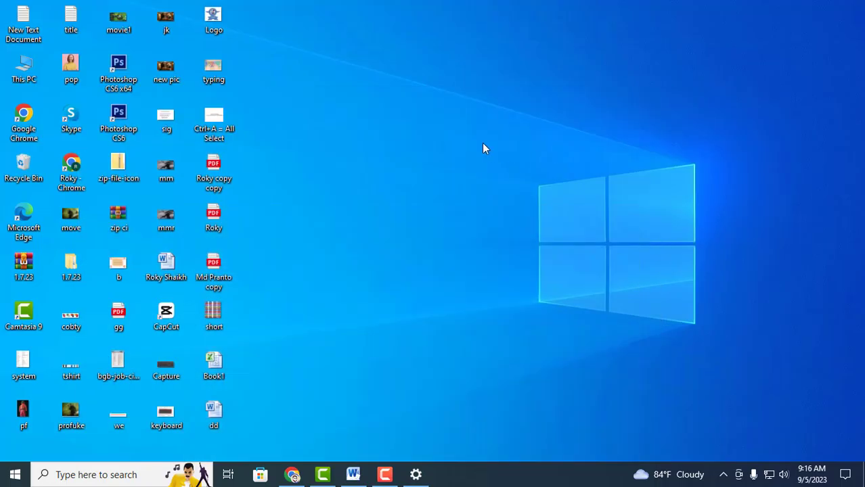
{"action": "right_click", "coordinate": [482, 142]}
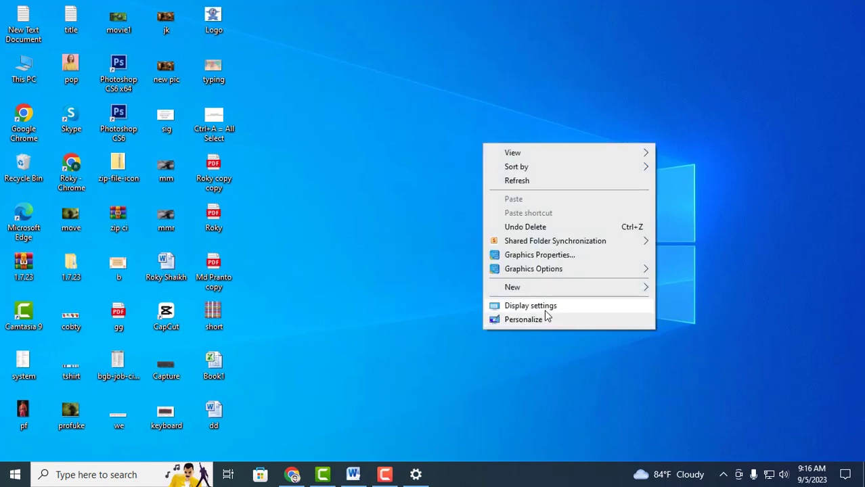
{"action": "right_click", "coordinate": [423, 145]}
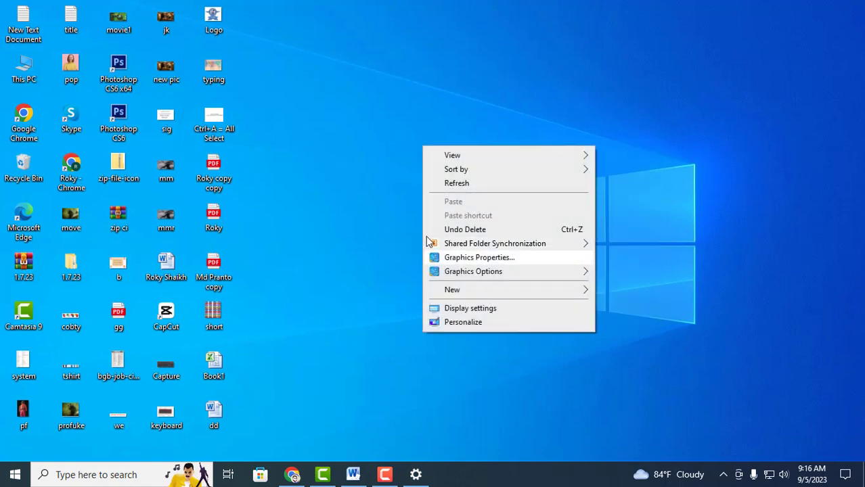
{"action": "left_click", "coordinate": [388, 201]}
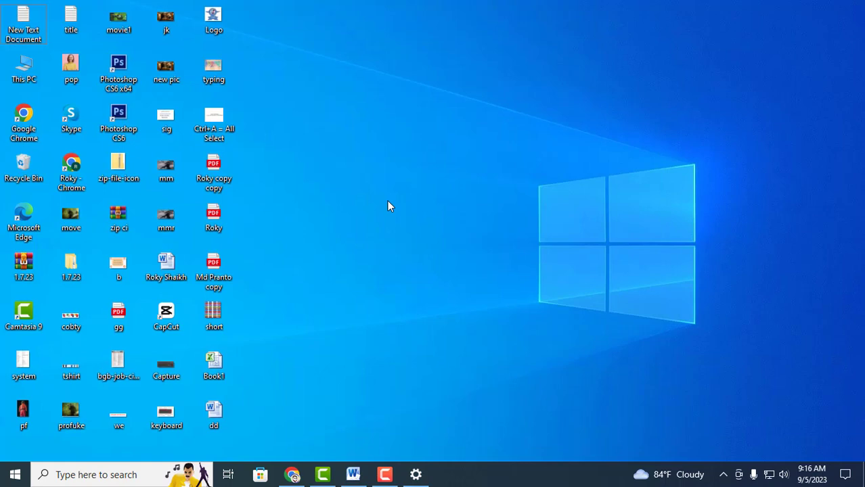
{"action": "key", "text": "alt+Tab"}
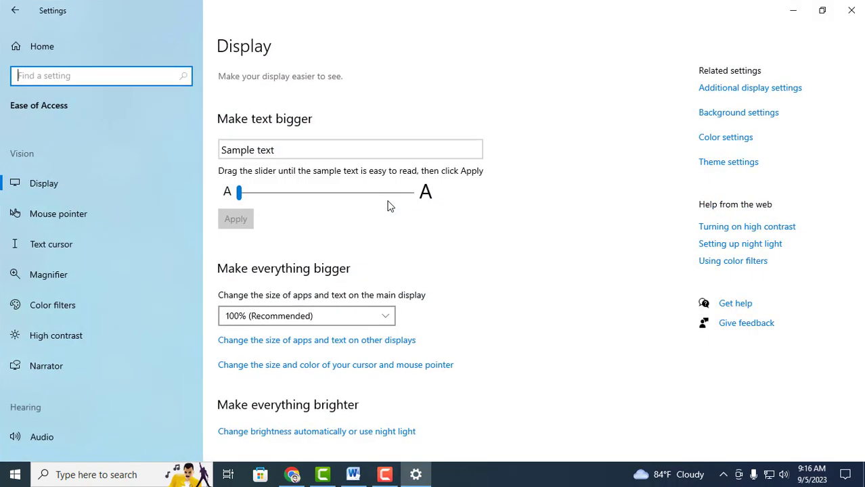
{"action": "left_click", "coordinate": [851, 10]}
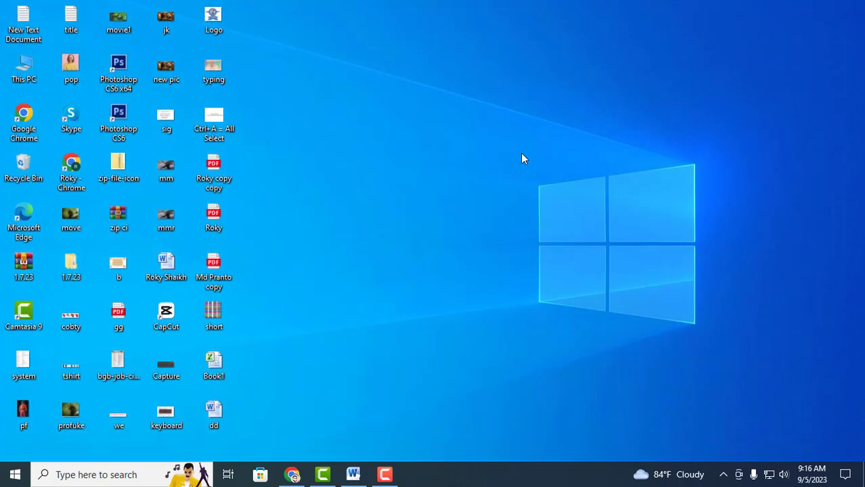
{"action": "right_click", "coordinate": [451, 135]}
{"action": "left_click", "coordinate": [483, 172]}
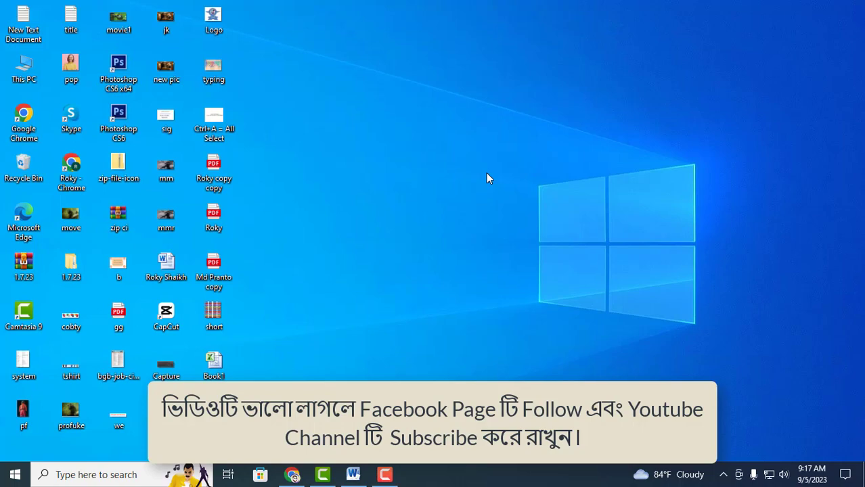
- Lock the computer and return from the lock screen to the desktop
{"action": "key", "text": "super+l"}
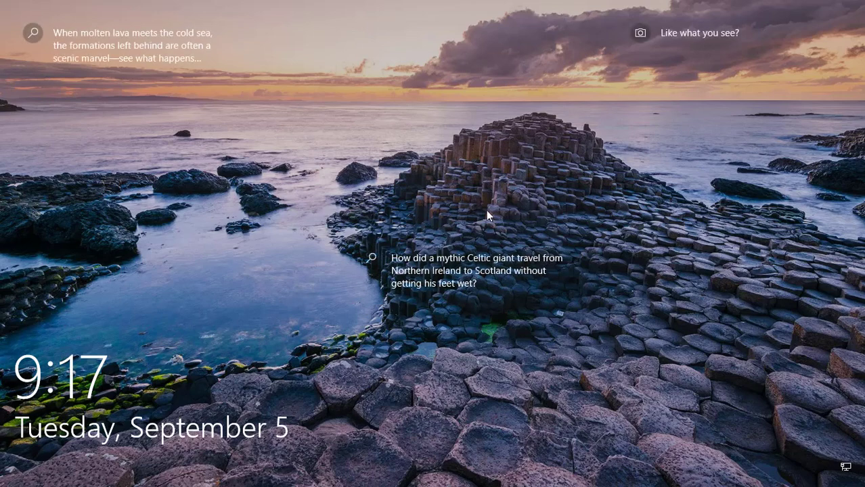
{"action": "mouse_move", "coordinate": [438, 268]}
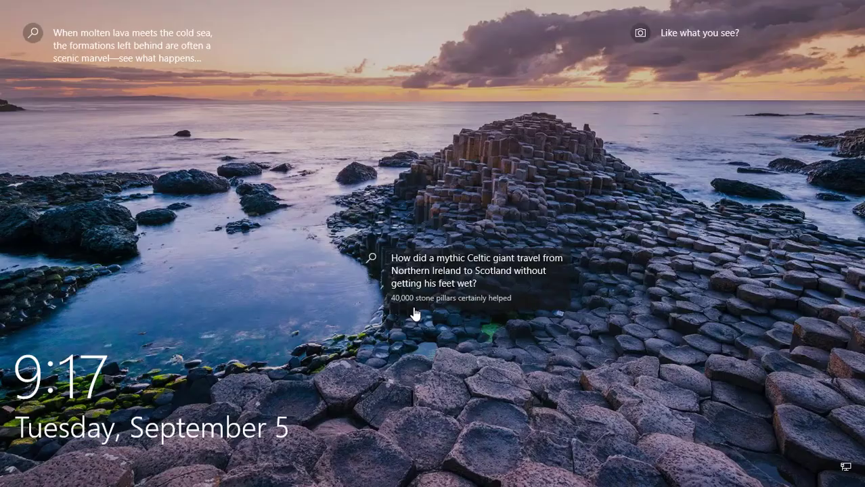
{"action": "left_click", "coordinate": [415, 313]}
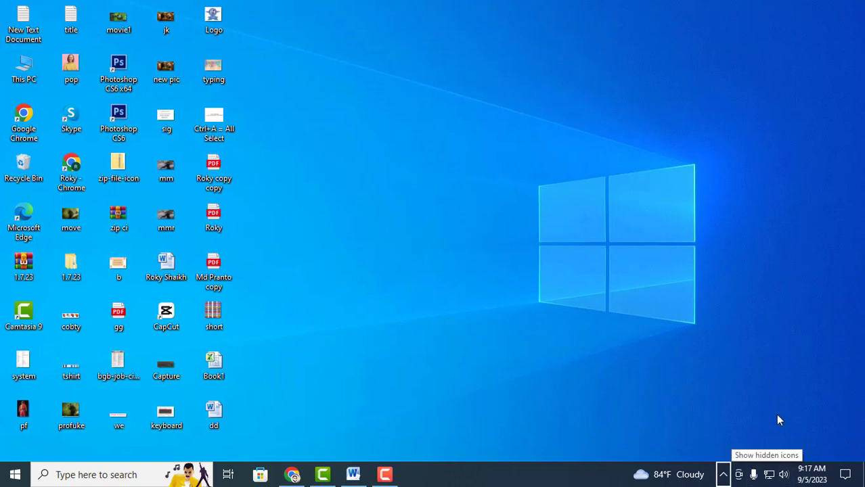
- Open the Start menu, show the hidden notification area icons as well, and dismiss the Start menu
{"action": "key", "text": "super"}
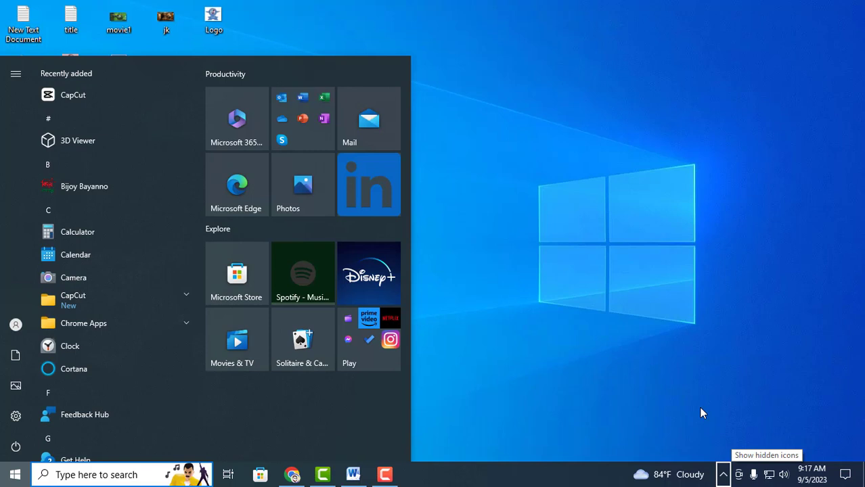
{"action": "key", "text": "Return"}
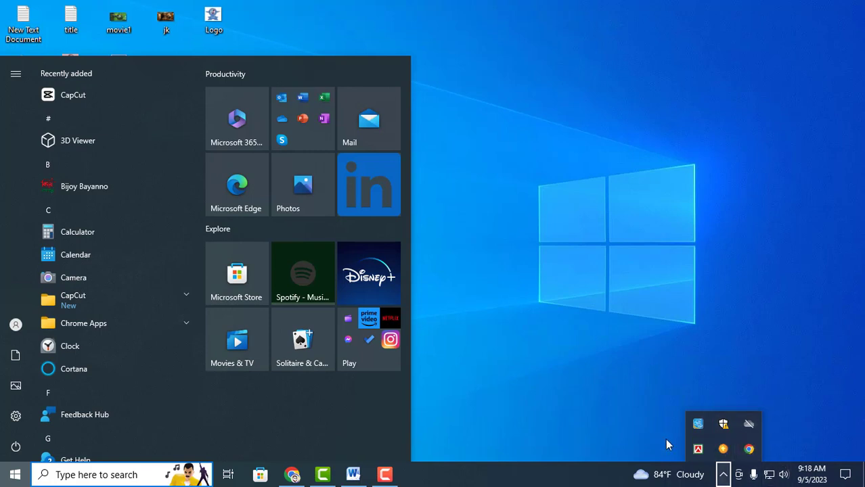
{"action": "left_click", "coordinate": [510, 127]}
- Refresh the desktop twice
{"action": "right_click", "coordinate": [379, 129]}
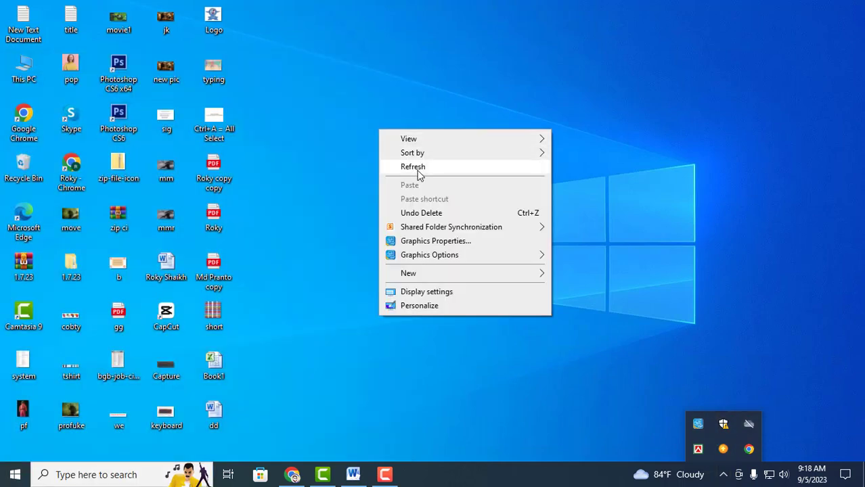
{"action": "left_click", "coordinate": [413, 170]}
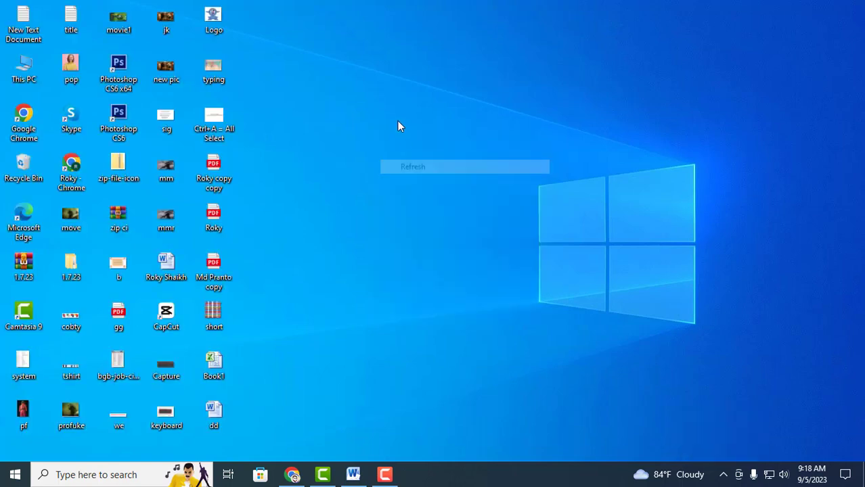
{"action": "right_click", "coordinate": [396, 121]}
{"action": "left_click", "coordinate": [422, 161]}
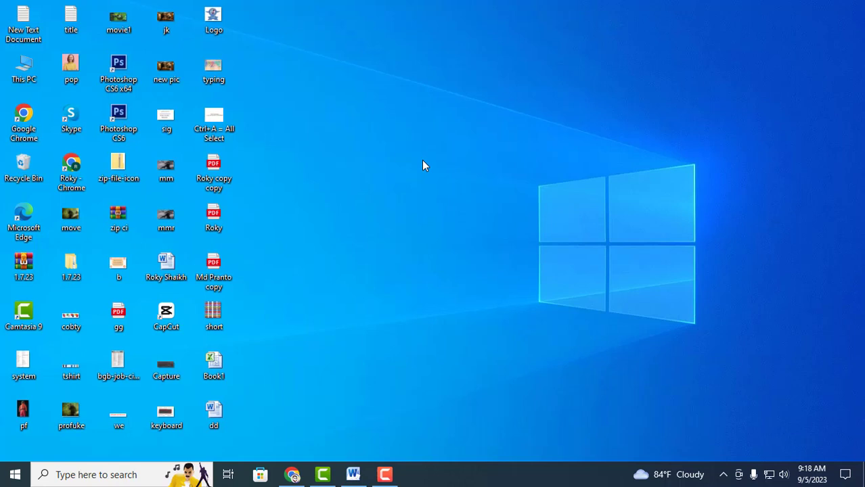
- Open the quick link menu of system tools and show its Shut down or sign out options
{"action": "key", "text": "super+x"}
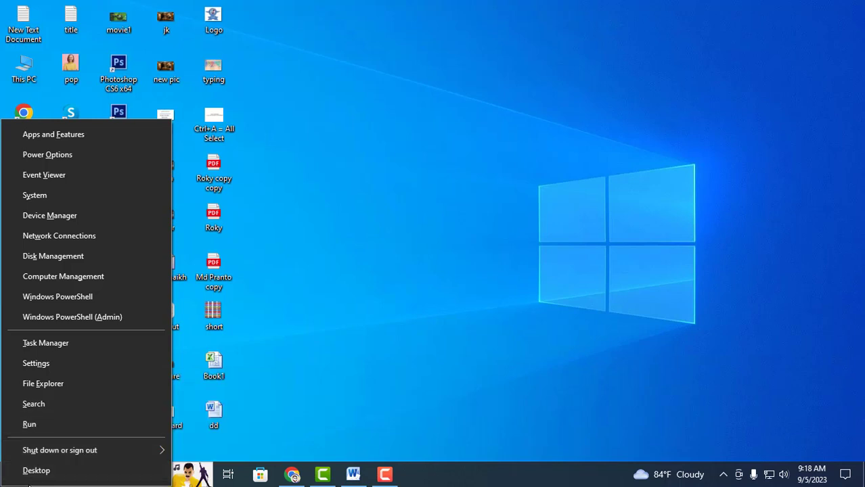
{"action": "mouse_move", "coordinate": [42, 452]}
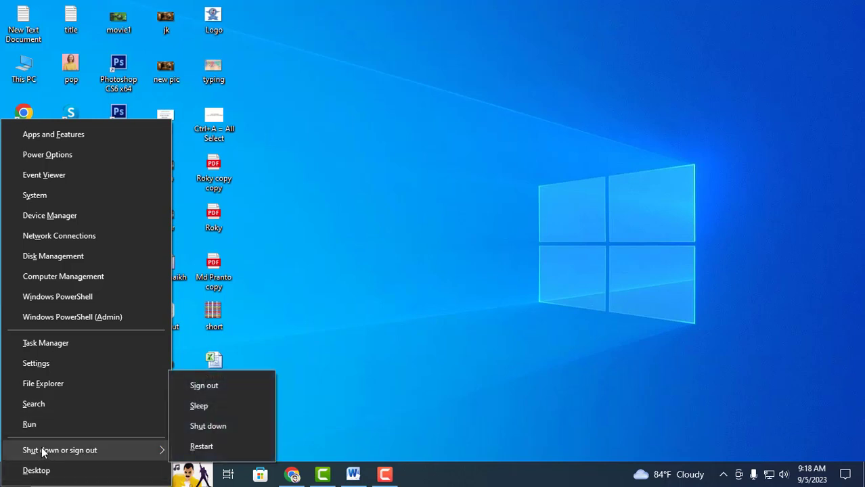